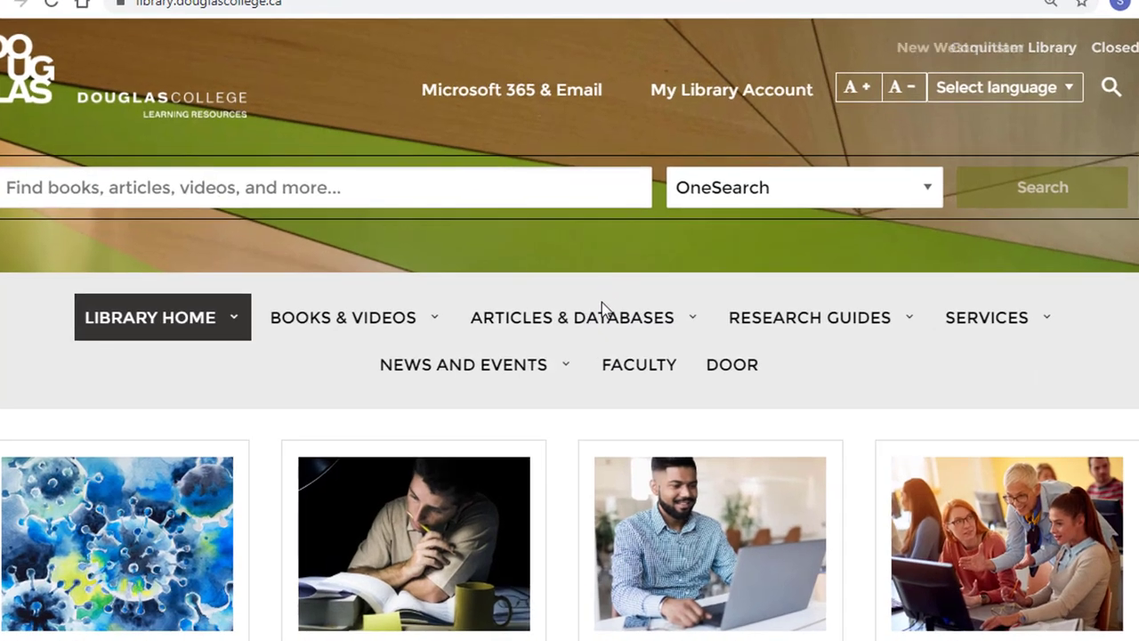
# - Go to Databases by Subject under Articles & Databases and scroll through the database list
pyautogui.click(592, 314)
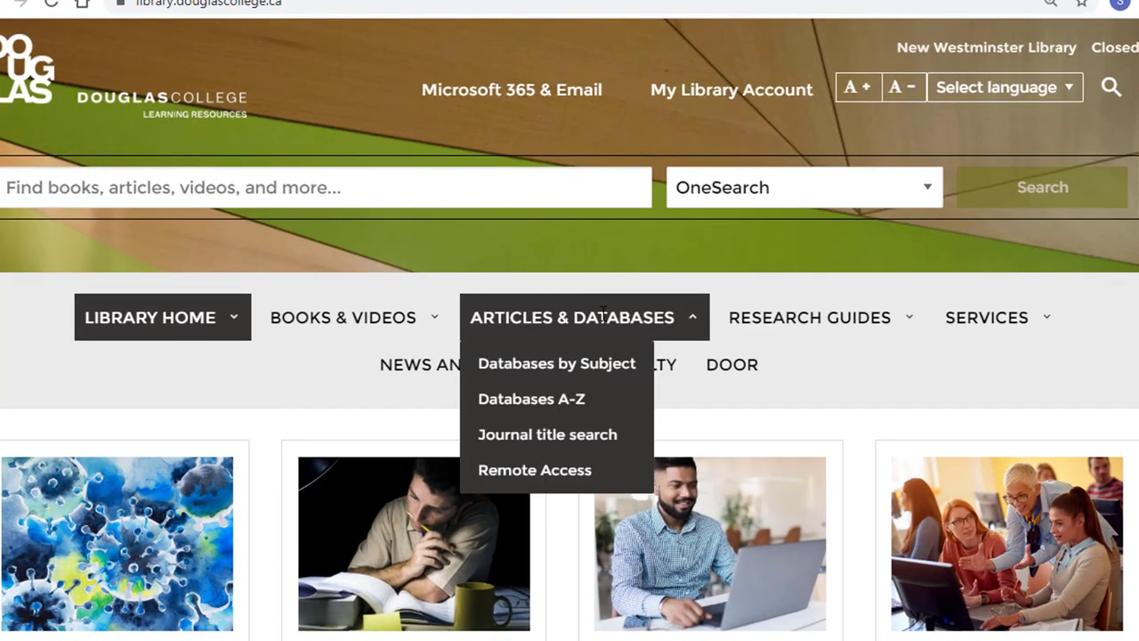
pyautogui.click(592, 364)
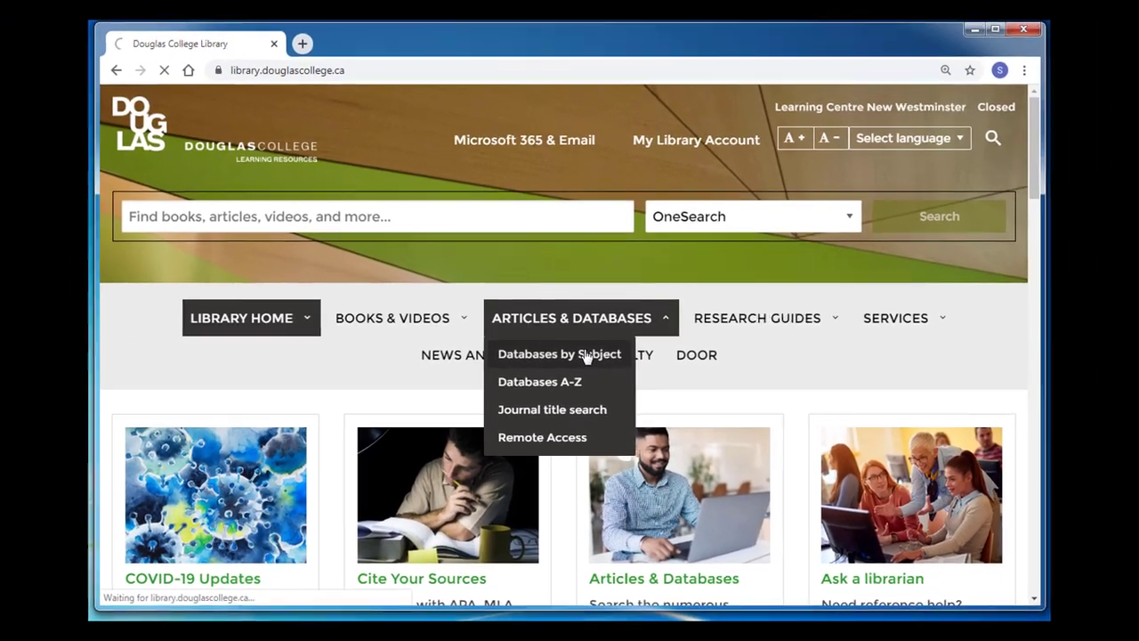
pyautogui.scroll(-5, 346, 387)
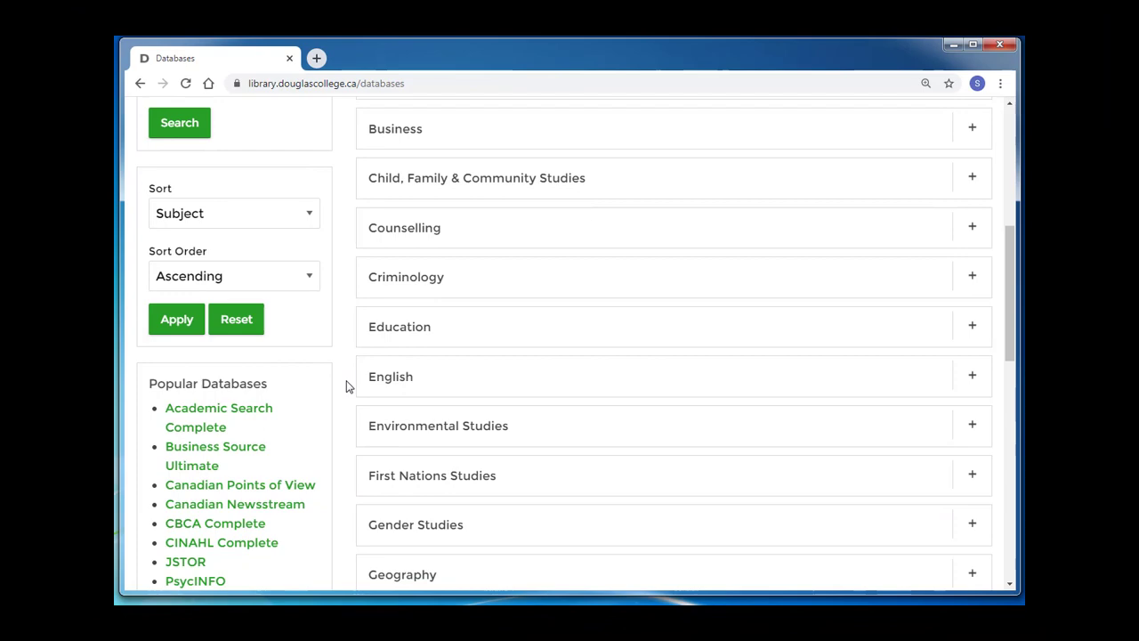
pyautogui.scroll(-2, 347, 386)
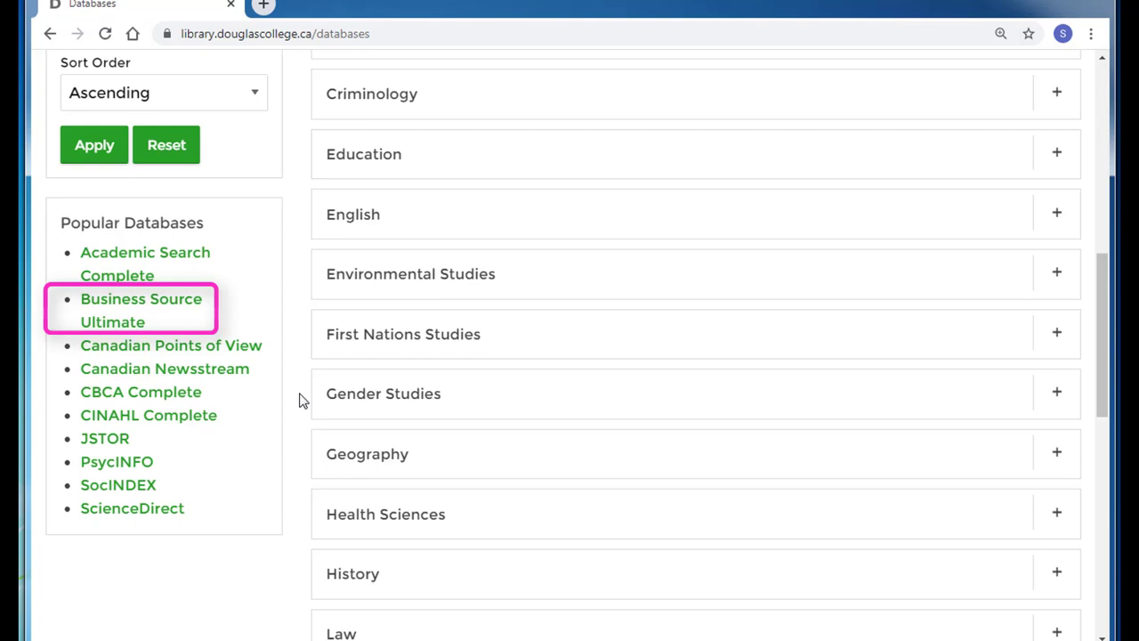
# - Open Business Source Ultimate from Popular Databases and look over its Advanced Search options
pyautogui.click(180, 309)
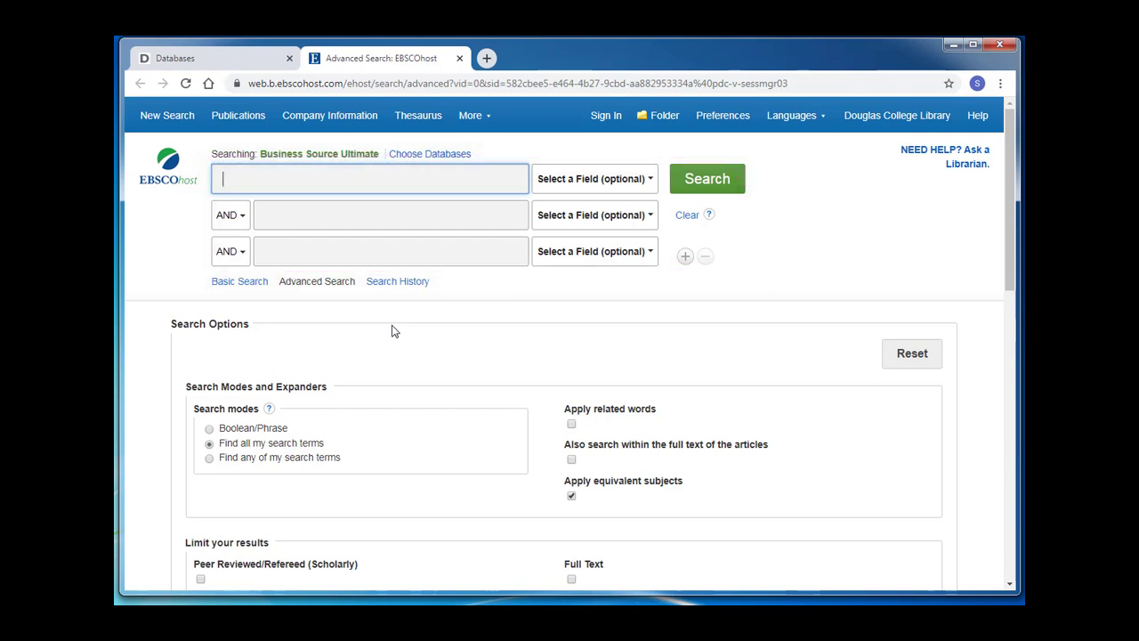
pyautogui.scroll(-4, 395, 331)
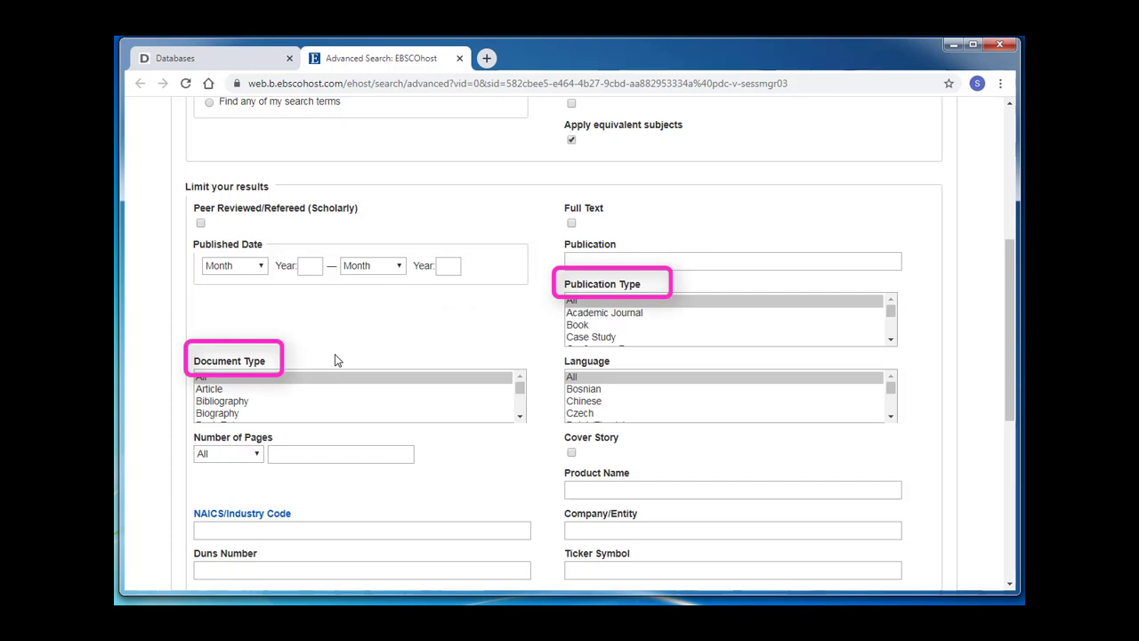
pyautogui.scroll(4, 335, 360)
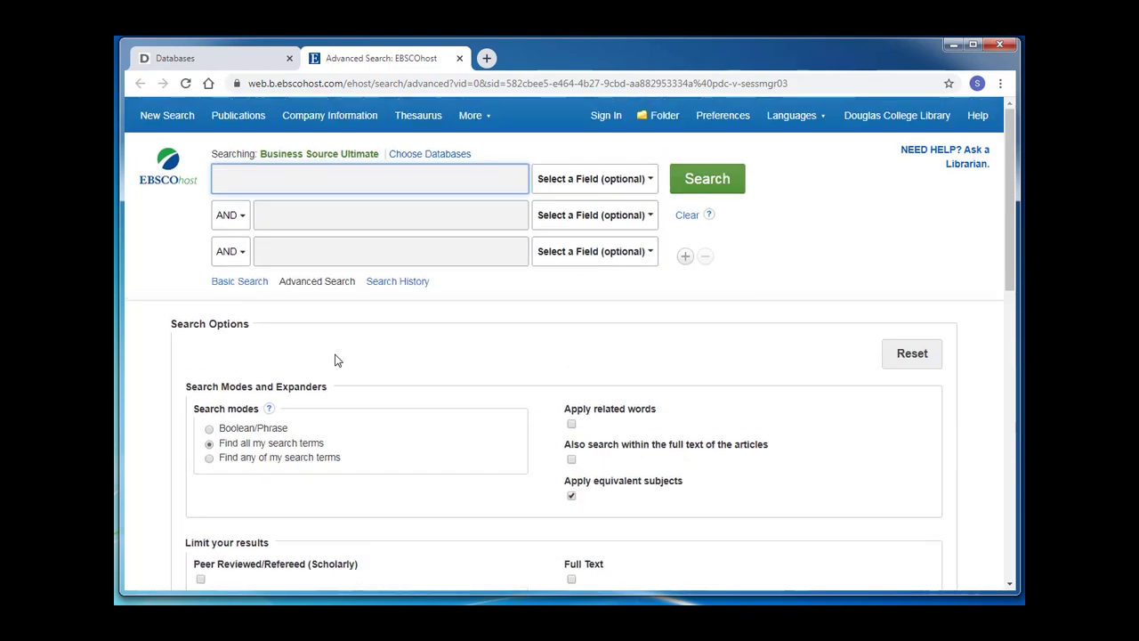
pyautogui.click(520, 292)
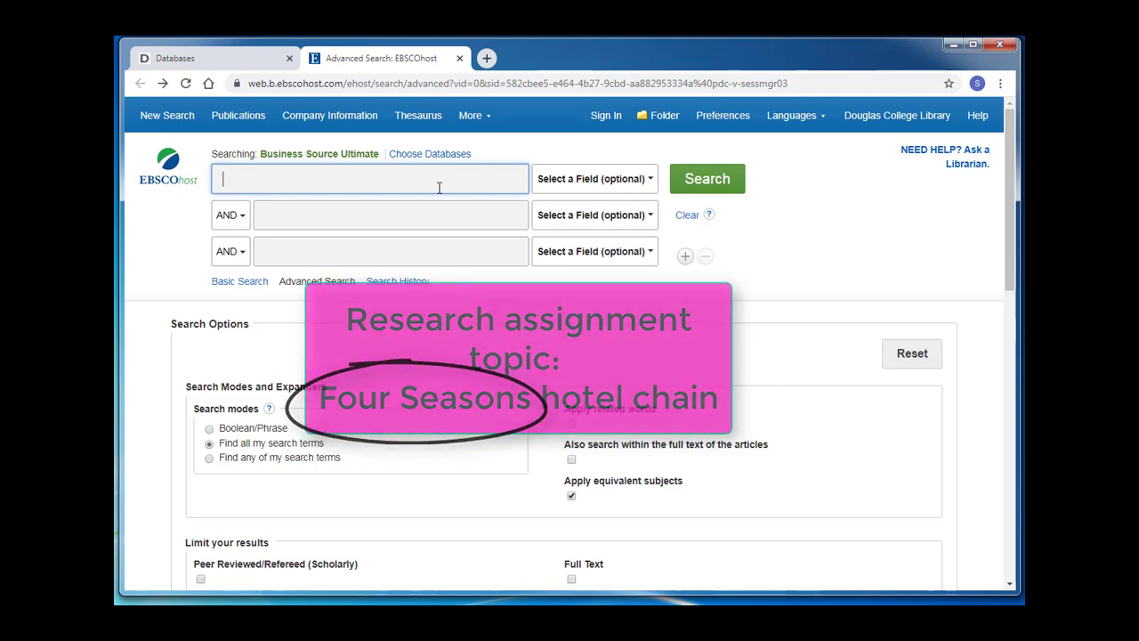
# - Search for 'Four Seasons' and browse the 7,515 results
pyautogui.write('Four Seasons')
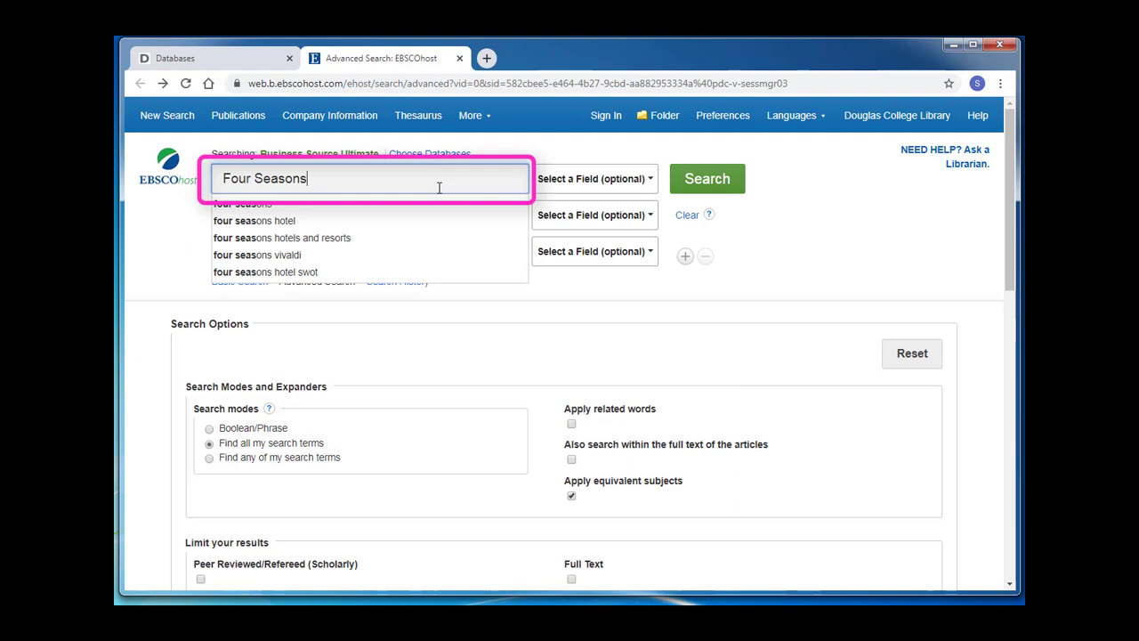
pyautogui.click(679, 182)
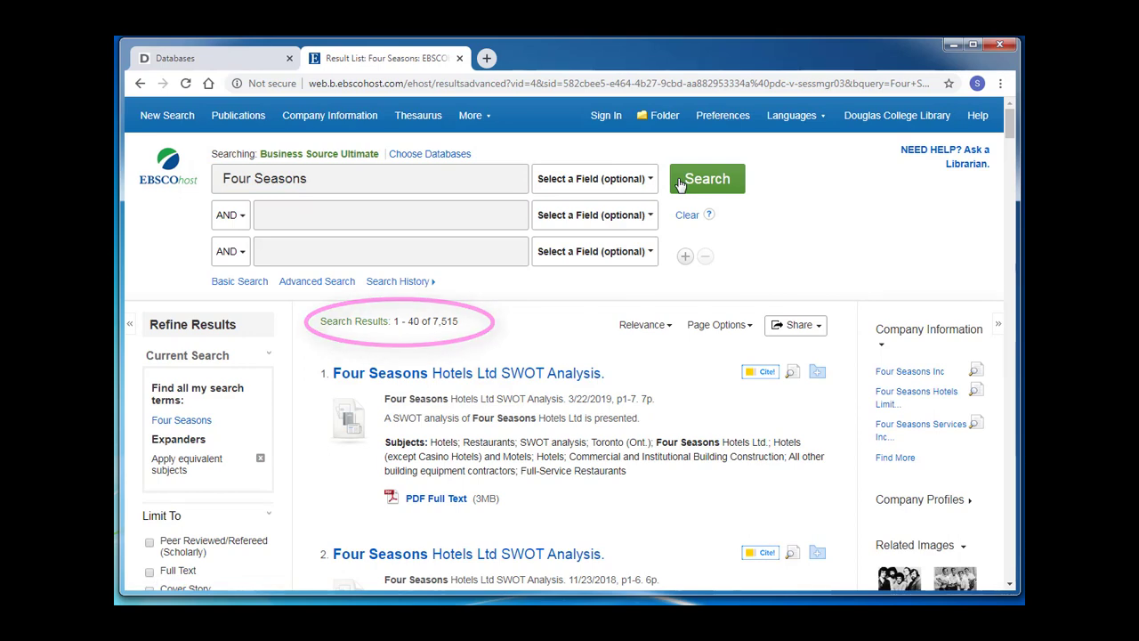
pyautogui.scroll(-2, 681, 183)
pyautogui.scroll(-1, 681, 184)
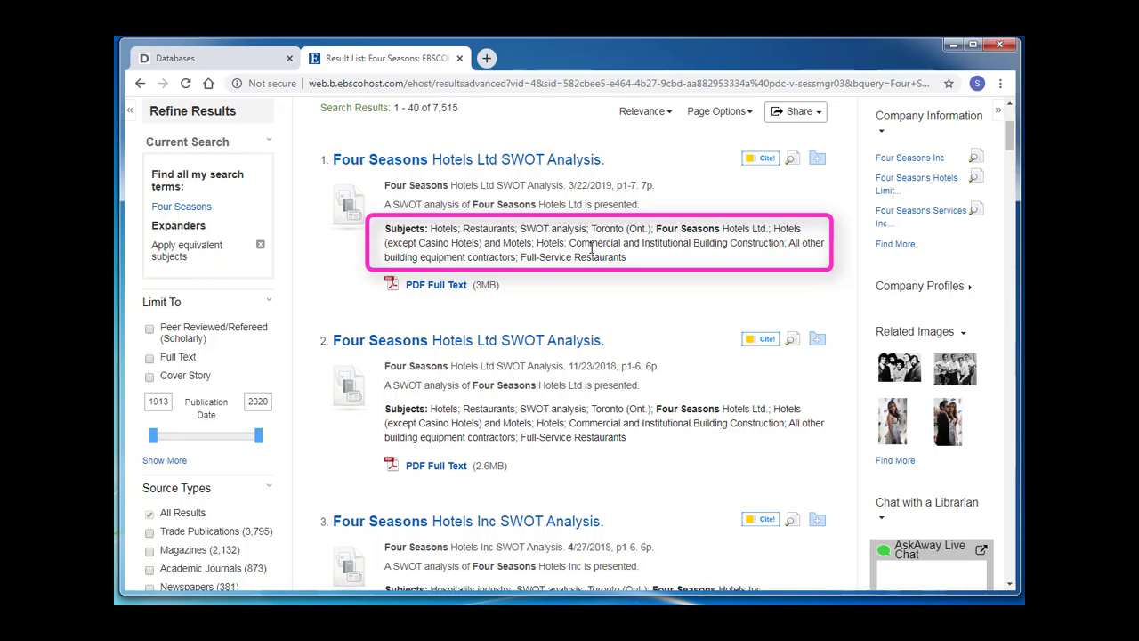
pyautogui.scroll(-3, 592, 250)
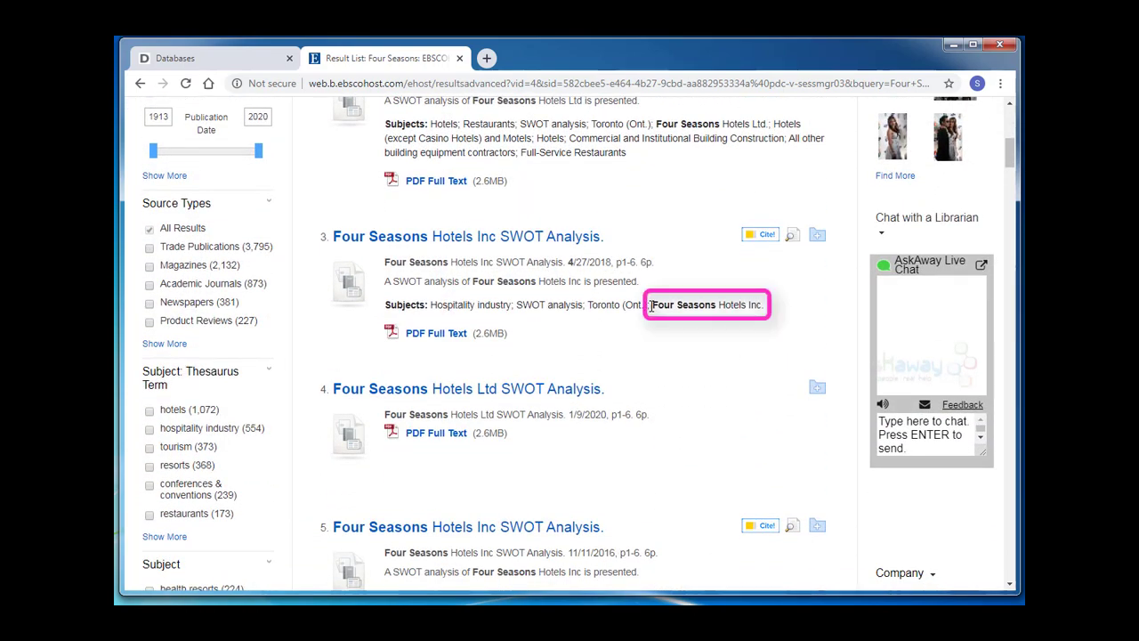
# - Replace the query with the subject term 'Four Seasons Hotels Inc.' copied from a result
pyautogui.moveTo(651, 305); pyautogui.dragTo(765, 307)
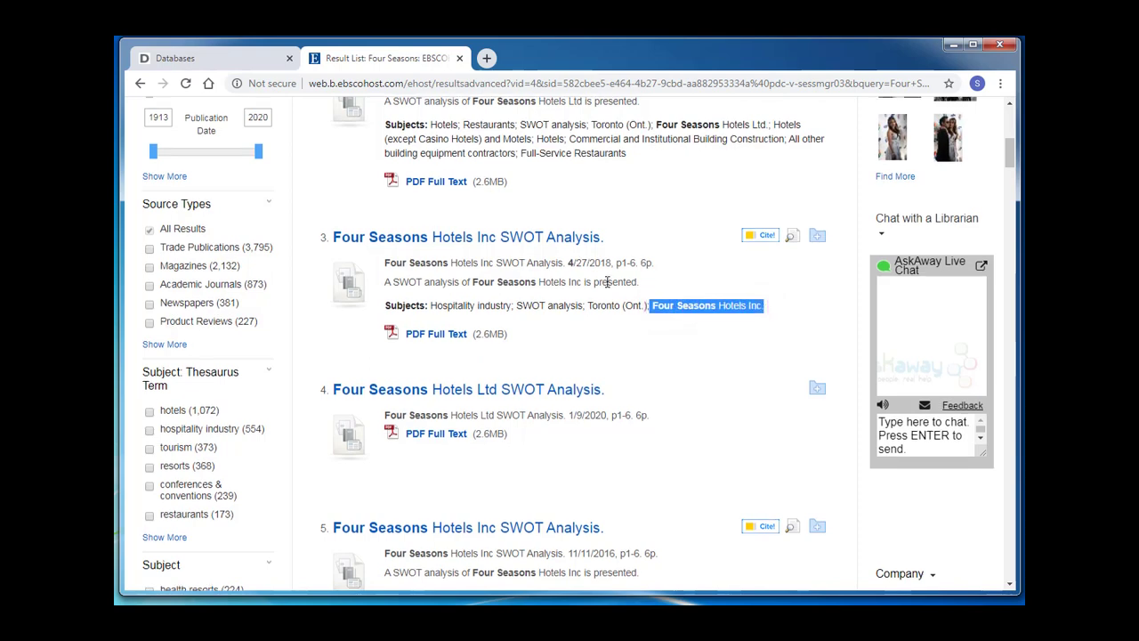
pyautogui.scroll(6, 534, 250)
pyautogui.moveTo(460, 184); pyautogui.dragTo(223, 178)
pyautogui.write('Four Seasons Hotels Inc.')
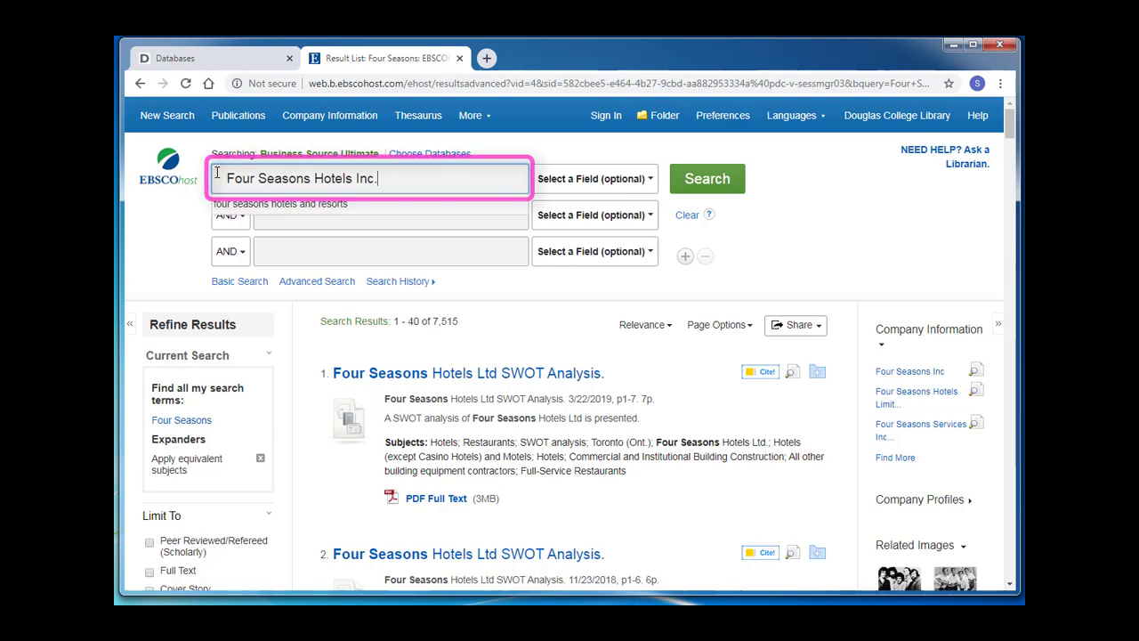
# - Search 'Four Seasons Hotels Inc.' limited to Peer Reviewed/Refereed (Scholarly), leaving 17 results
pyautogui.press('Return')
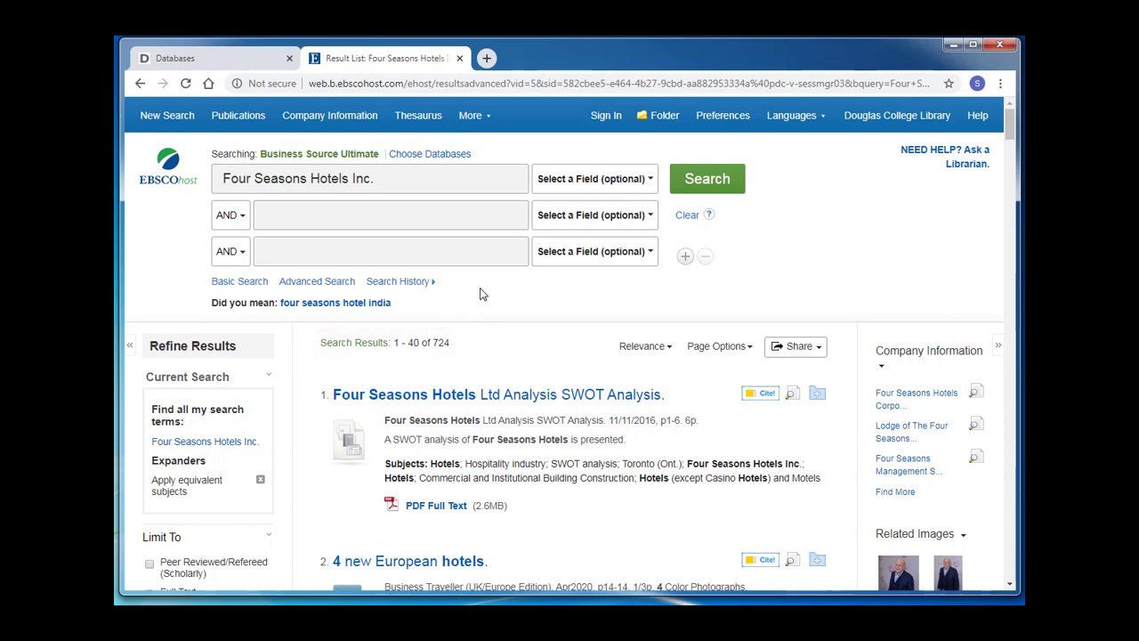
pyautogui.scroll(-4, 294, 393)
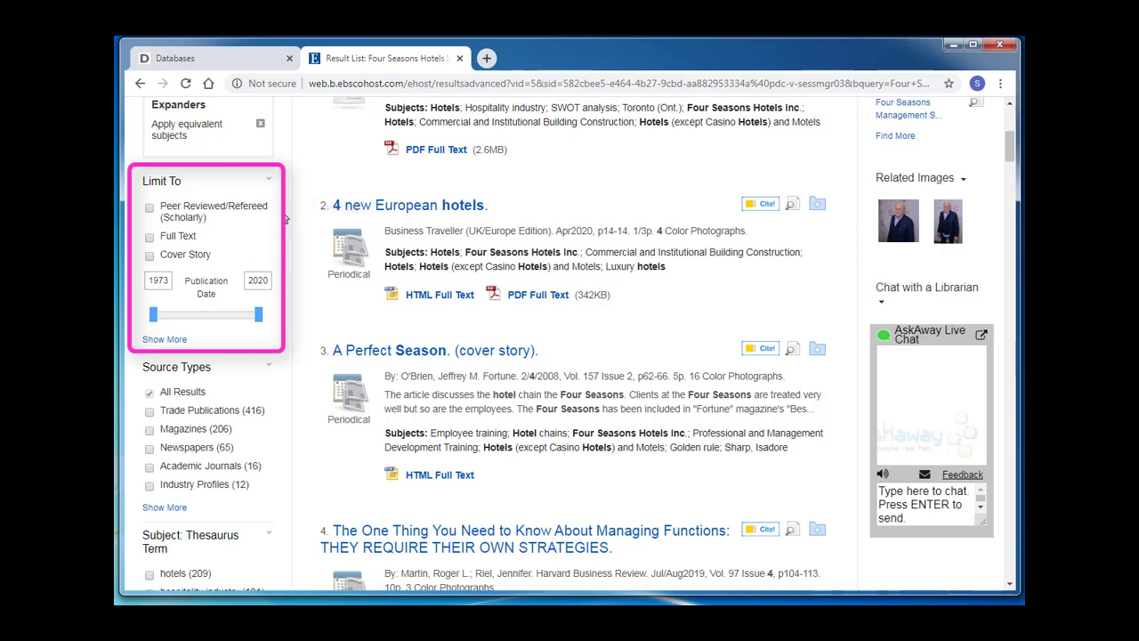
pyautogui.click(164, 214)
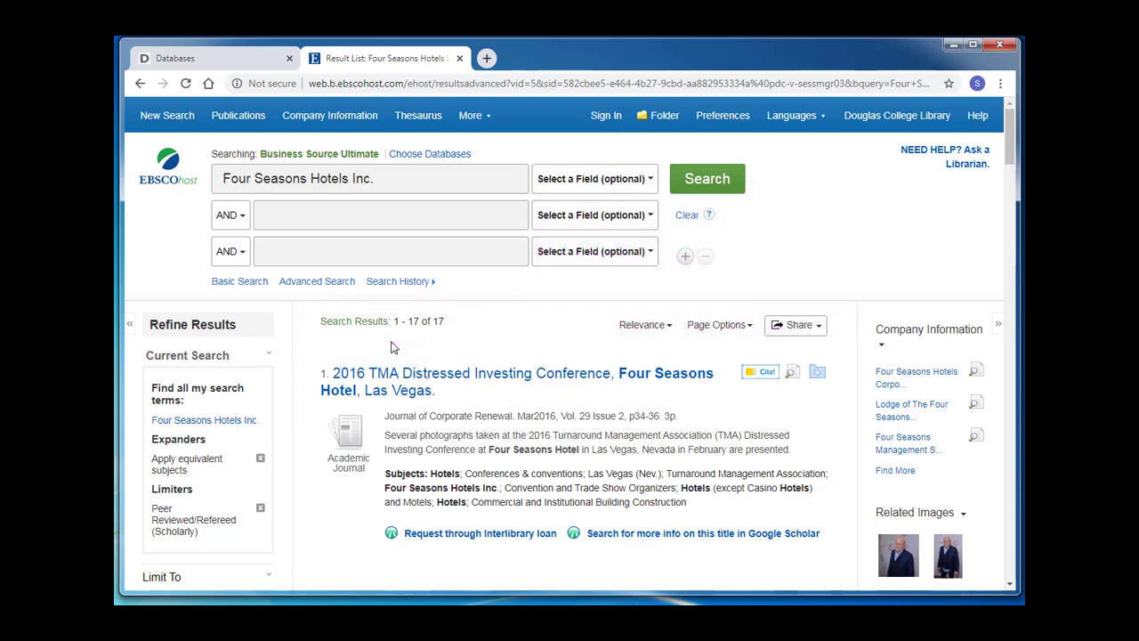
# - Remove the Peer Reviewed limiter and browse the full results and Source Types filters
pyautogui.click(260, 509)
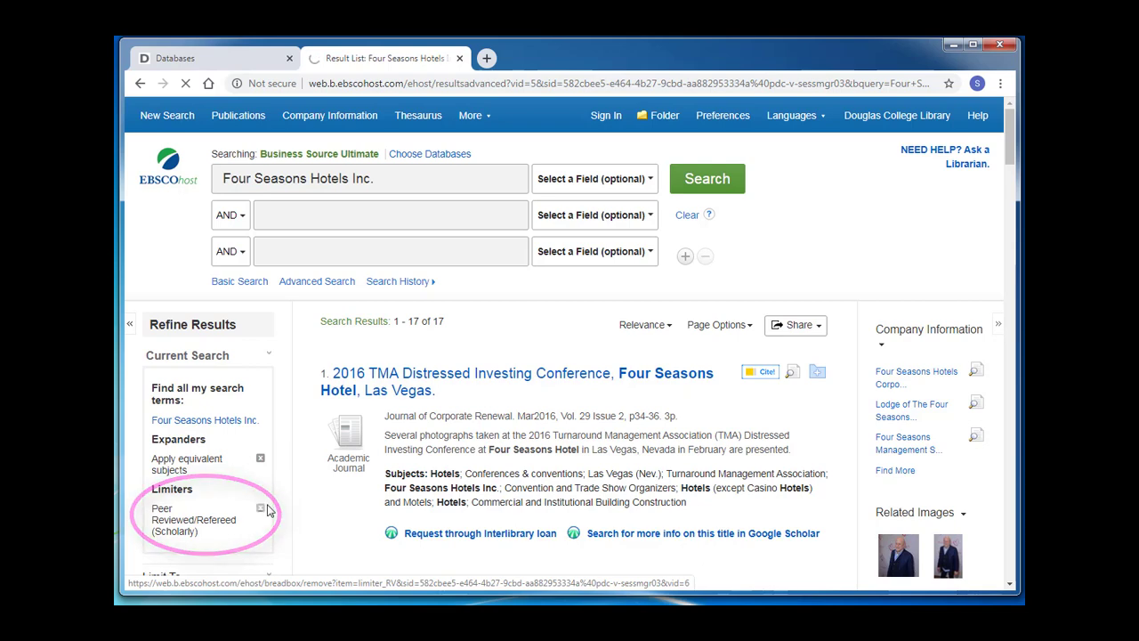
pyautogui.scroll(-3, 280, 510)
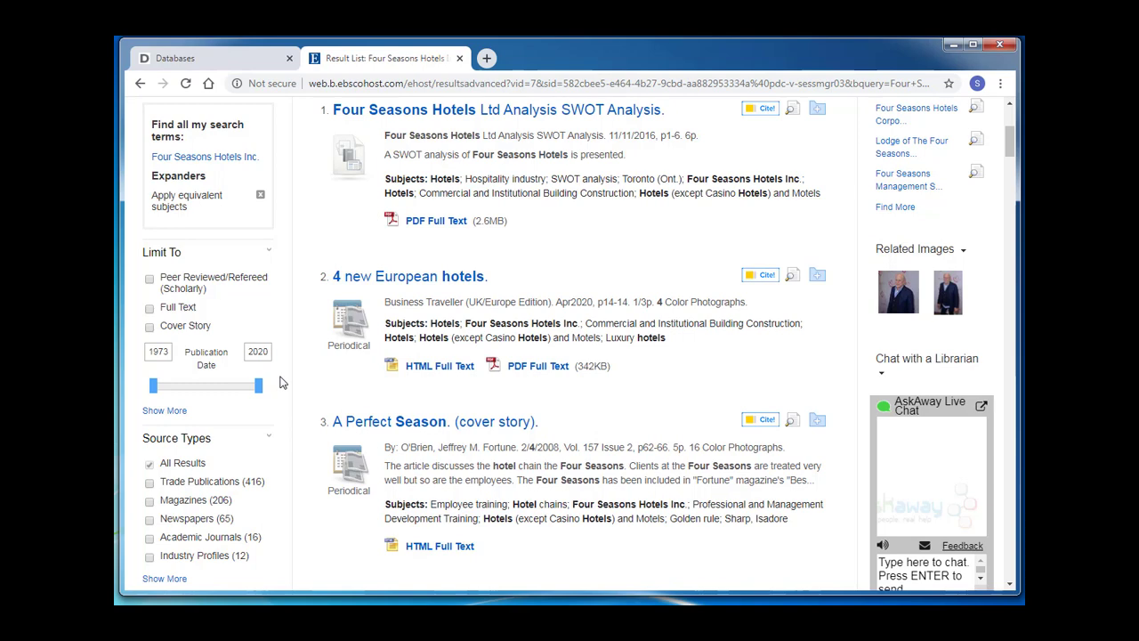
pyautogui.scroll(-2, 280, 383)
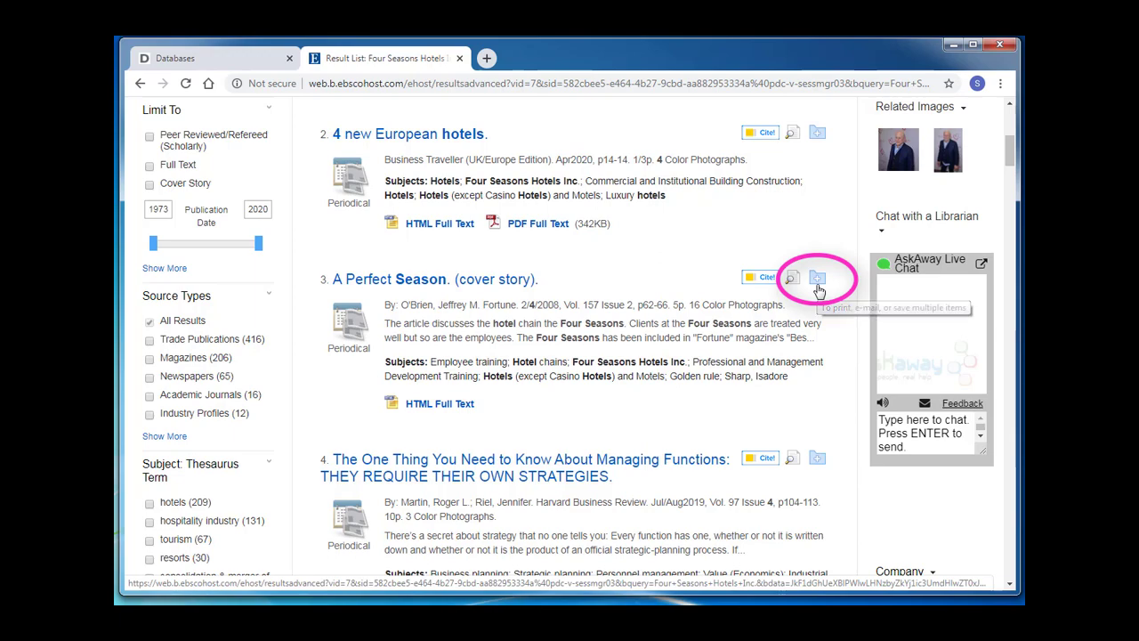
# - Save 'A Perfect Season' to the folder, check the folder, and return to the 724 results
pyautogui.click(817, 281)
pyautogui.scroll(5, 743, 159)
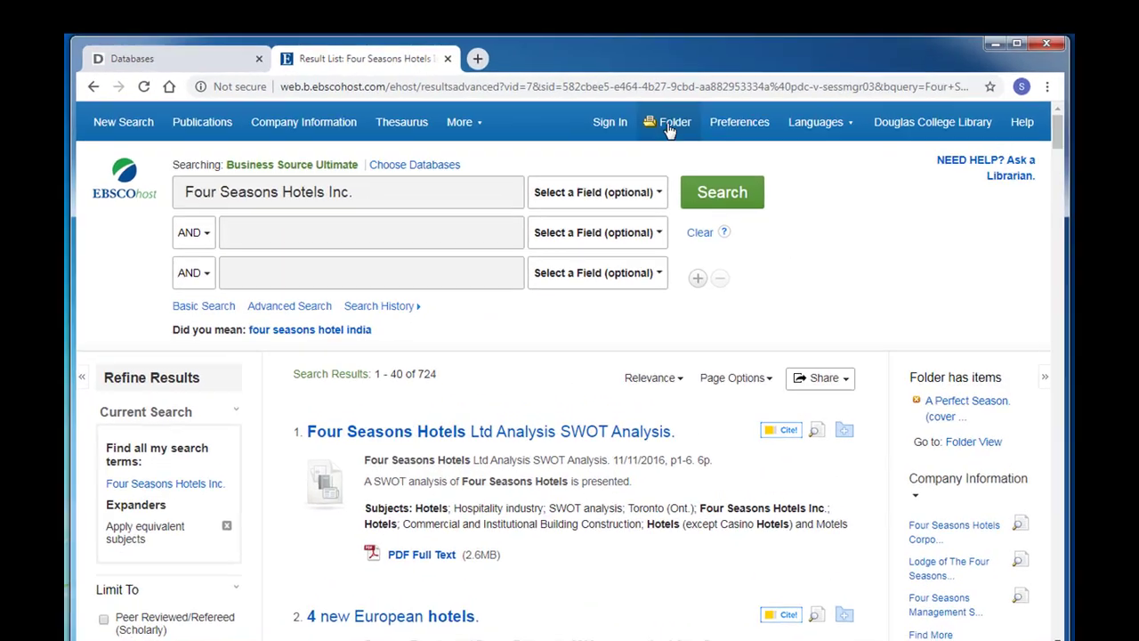
pyautogui.click(659, 118)
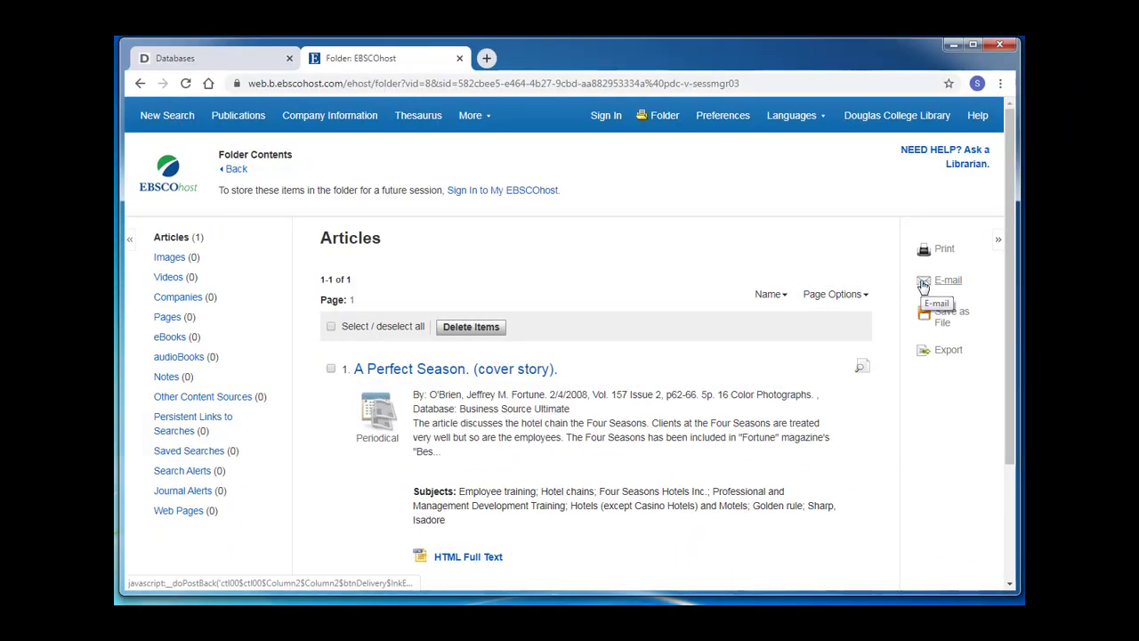
pyautogui.click(234, 170)
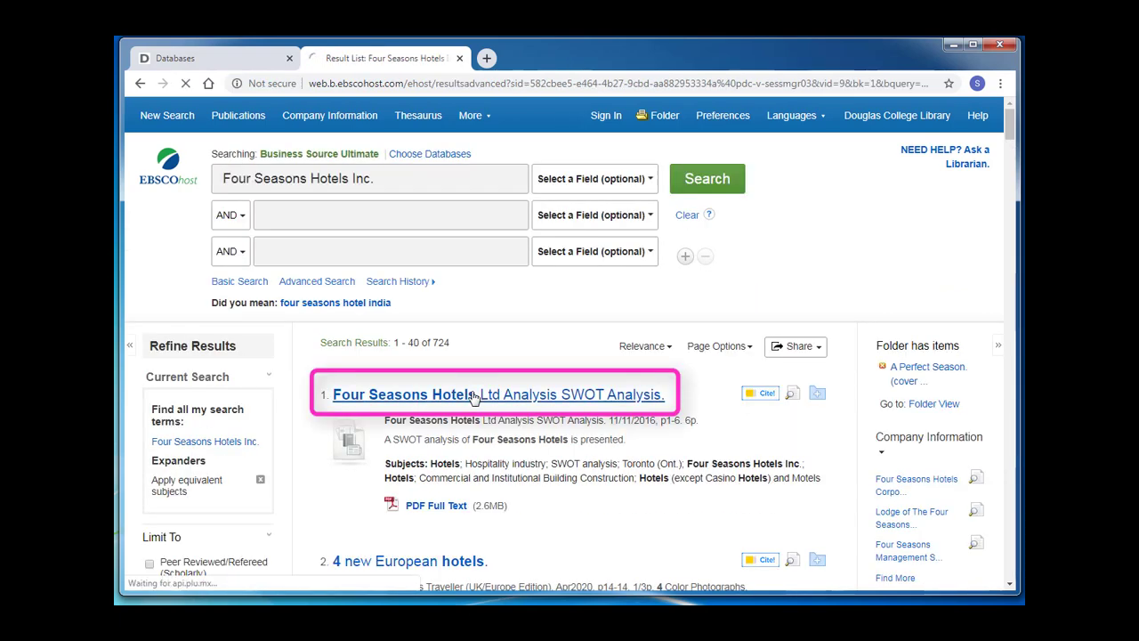
# - Open the Four Seasons SWOT Analysis record and follow its NAICS 721111 (Hotels) link
pyautogui.click(473, 397)
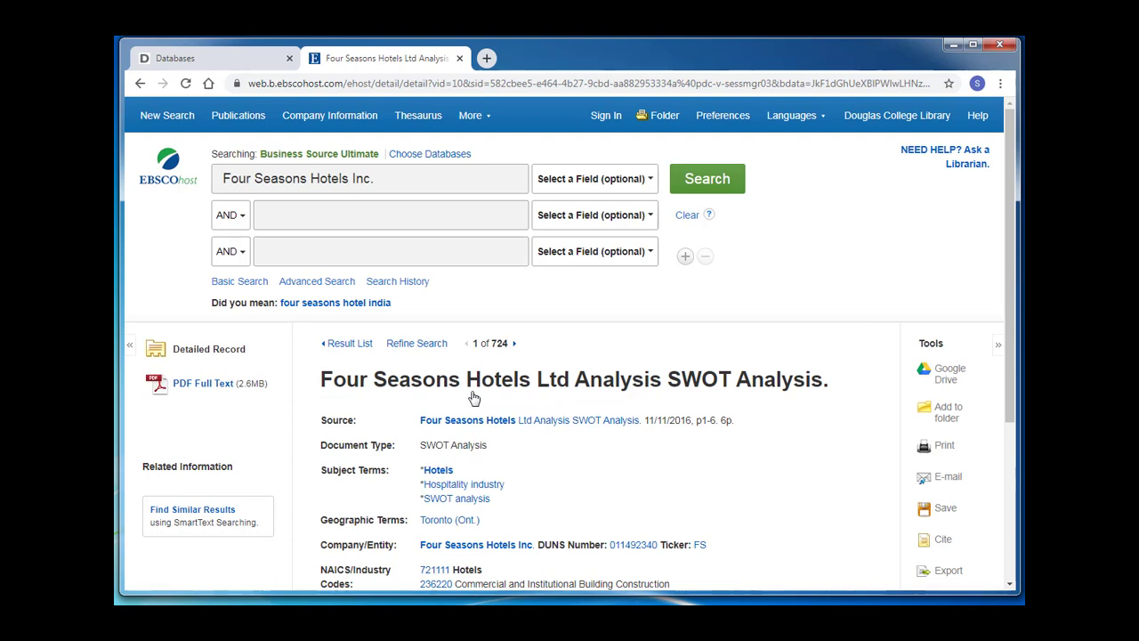
pyautogui.scroll(-3, 481, 392)
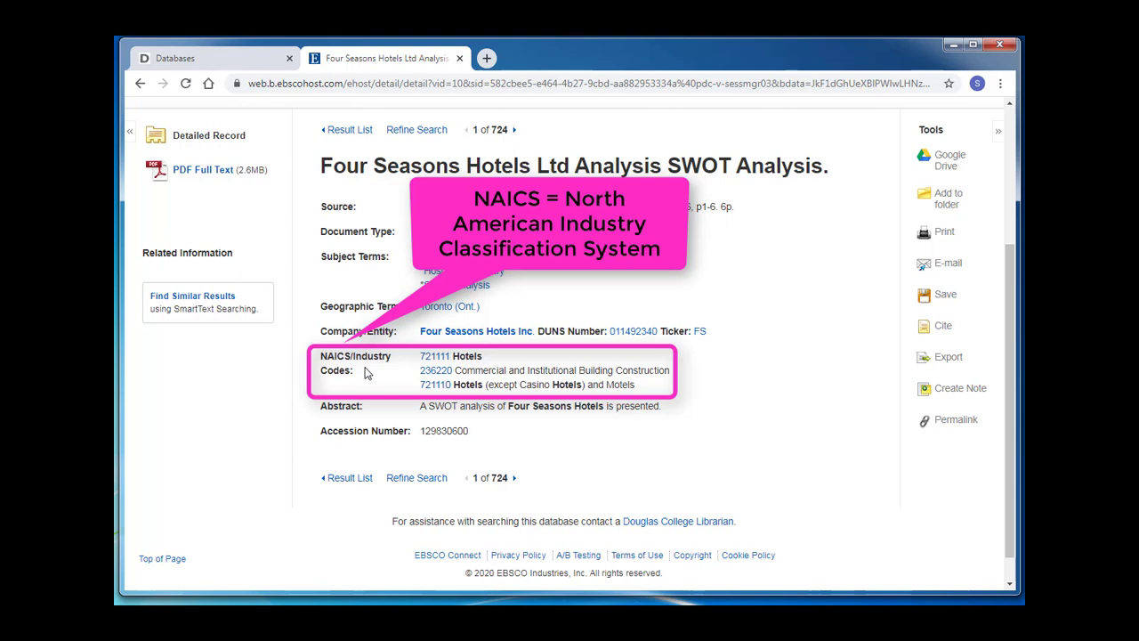
pyautogui.click(437, 358)
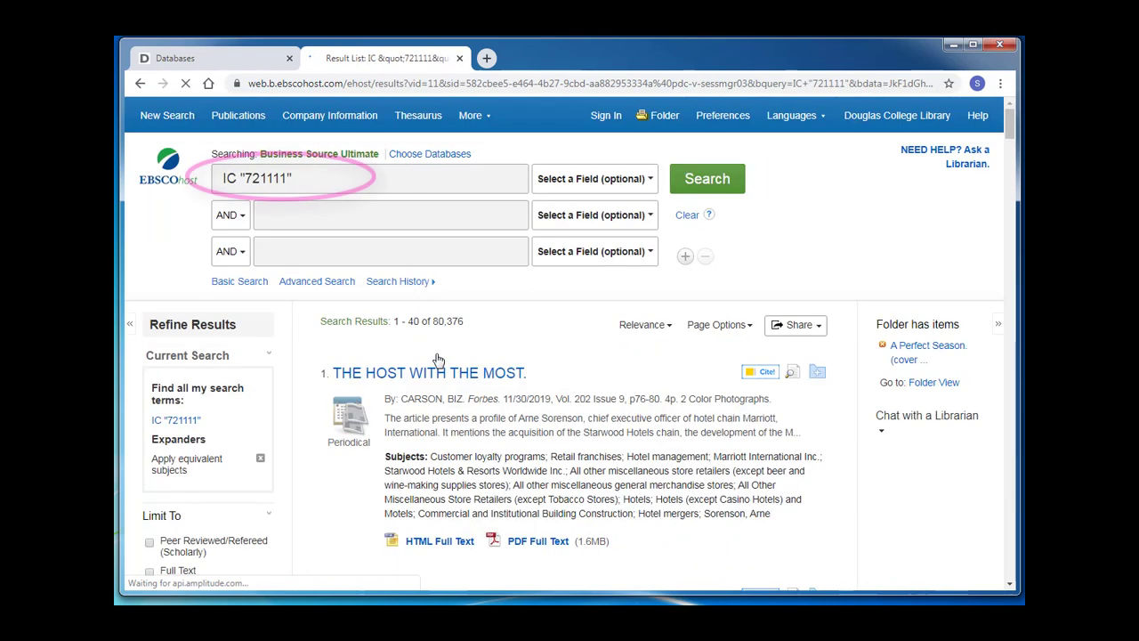
# - Return to the SWOT Analysis record and view its citation formats
pyautogui.click(139, 83)
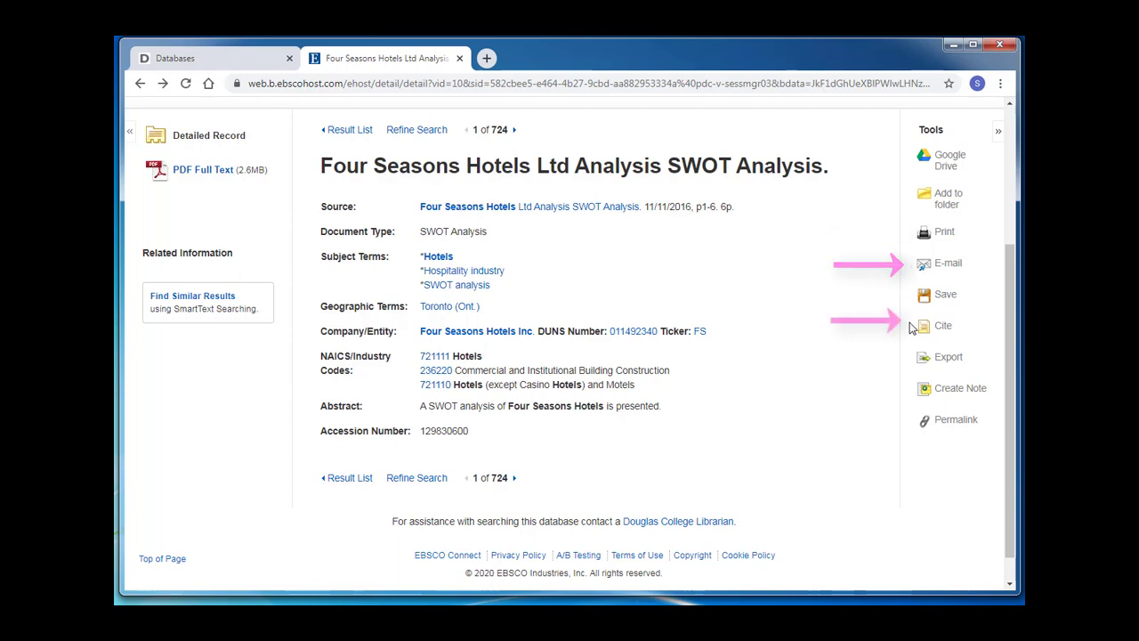
pyautogui.click(939, 326)
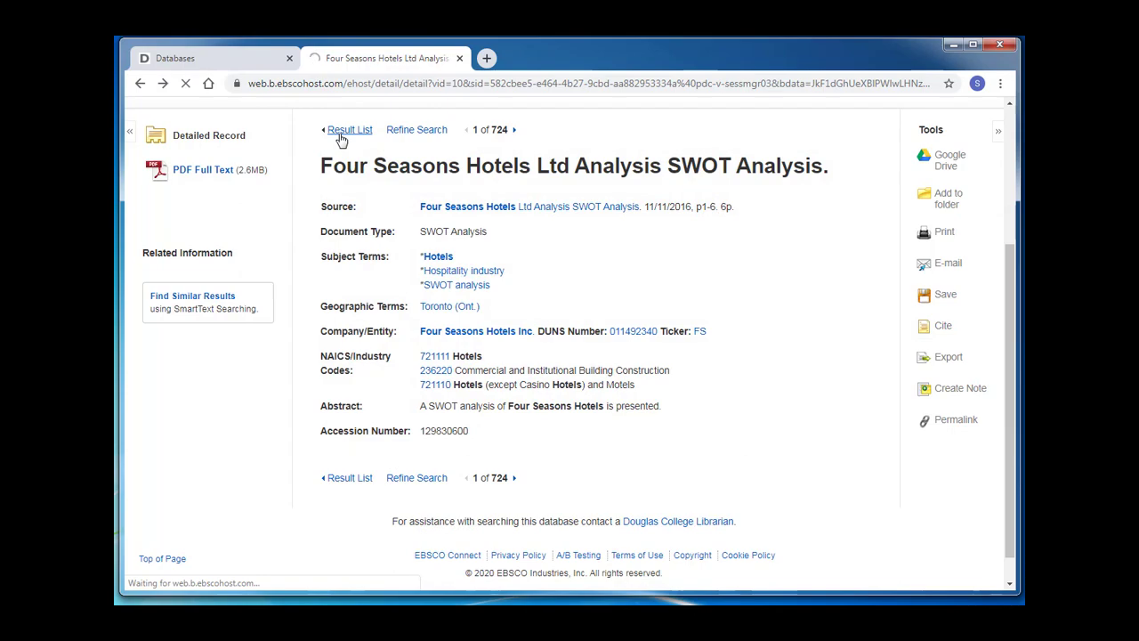
# - Scroll the result list down to the AskAway Chat with a Librarian panel
pyautogui.scroll(-5, 873, 262)
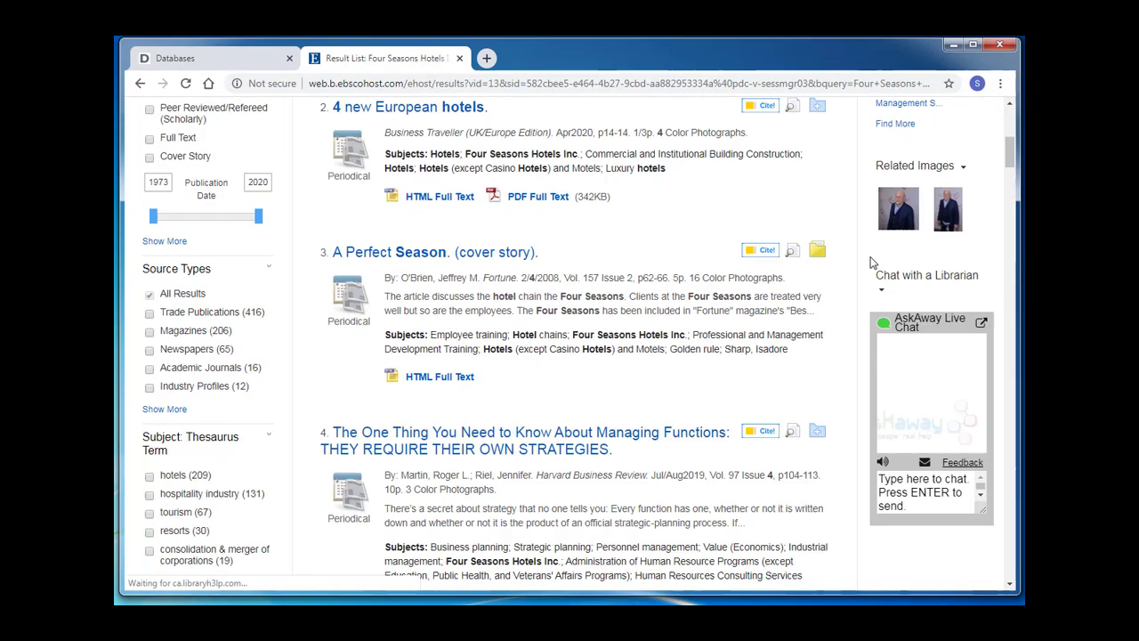
pyautogui.scroll(-2, 872, 263)
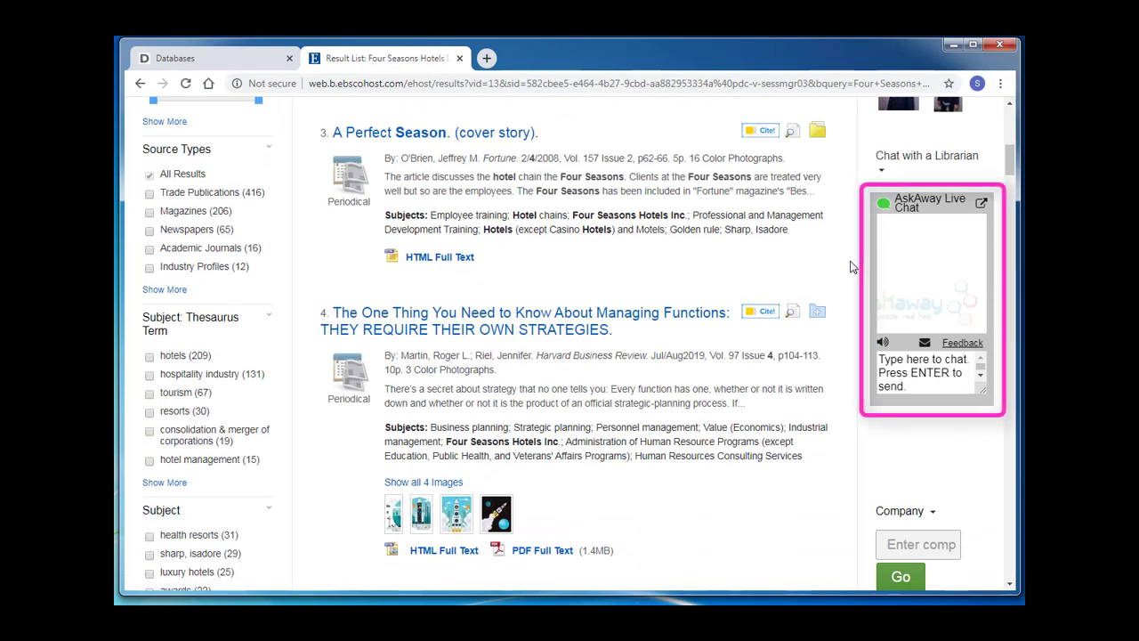